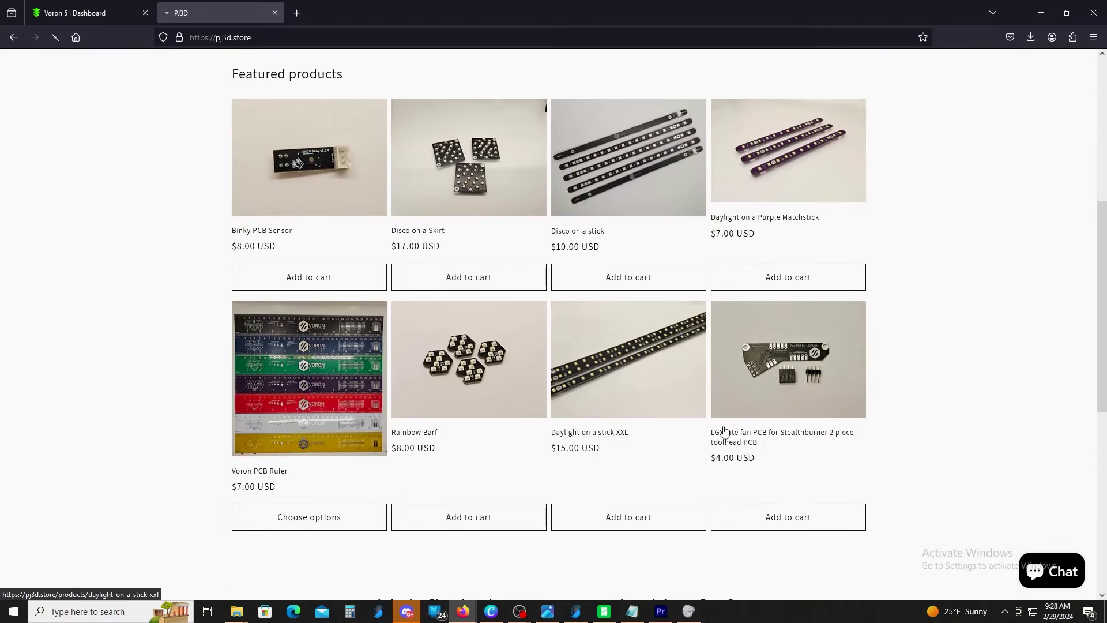
Scroll down the Daylight on a stick XXL page to read its description and Voron GitHub links.
scroll(983, 408, "down", 5)
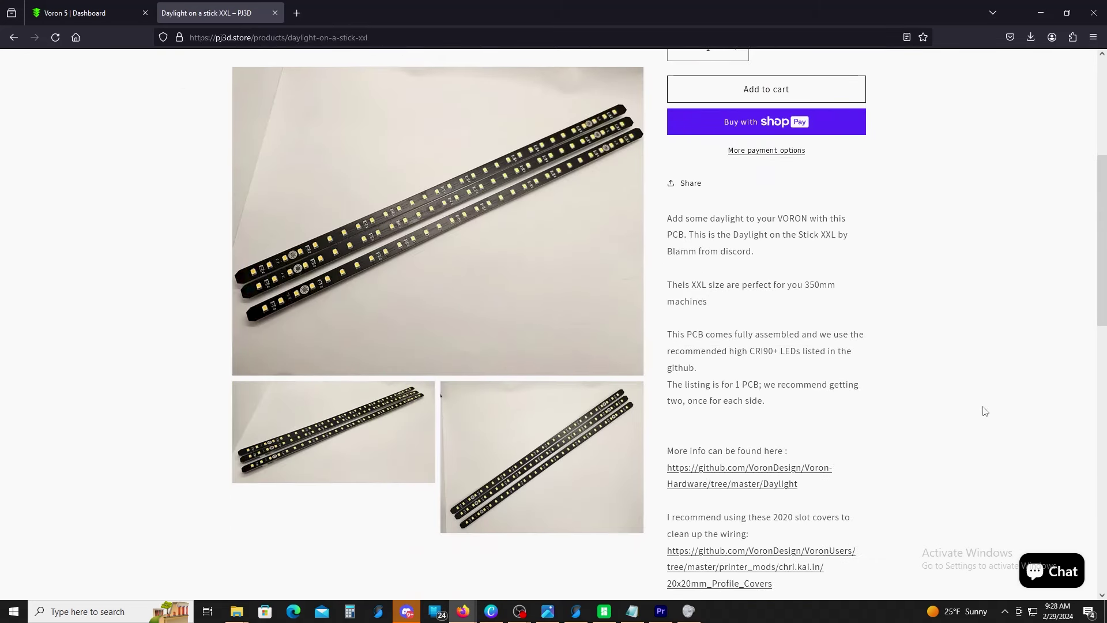
scroll(985, 411, "down", 3)
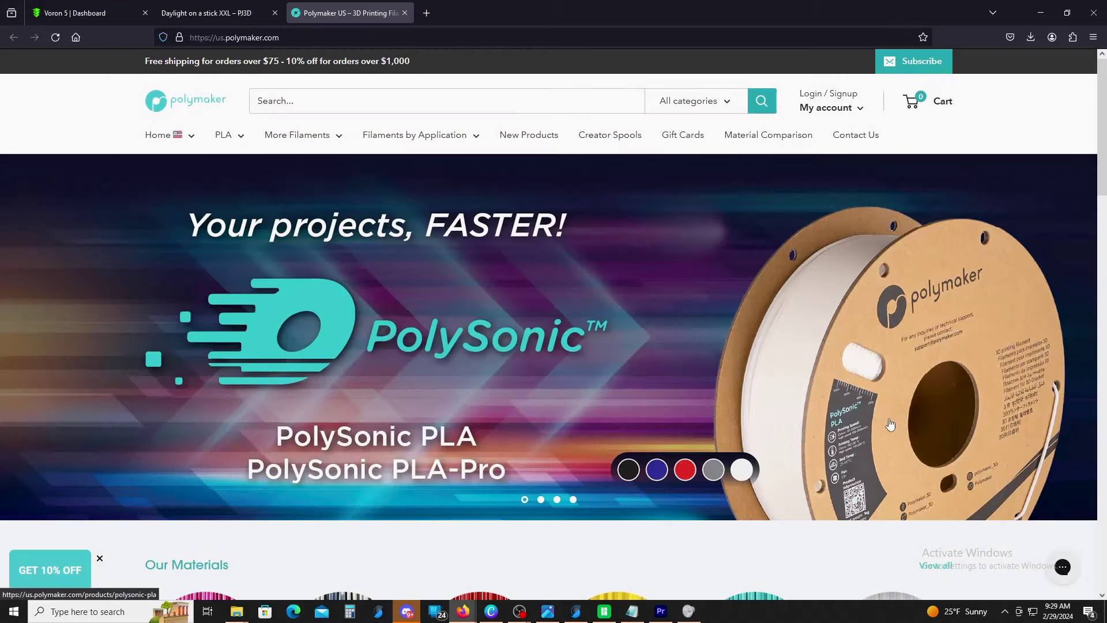
Scroll through the Polymaker homepage's banner, Our Materials and Our Products sections.
scroll(993, 429, "down", 5)
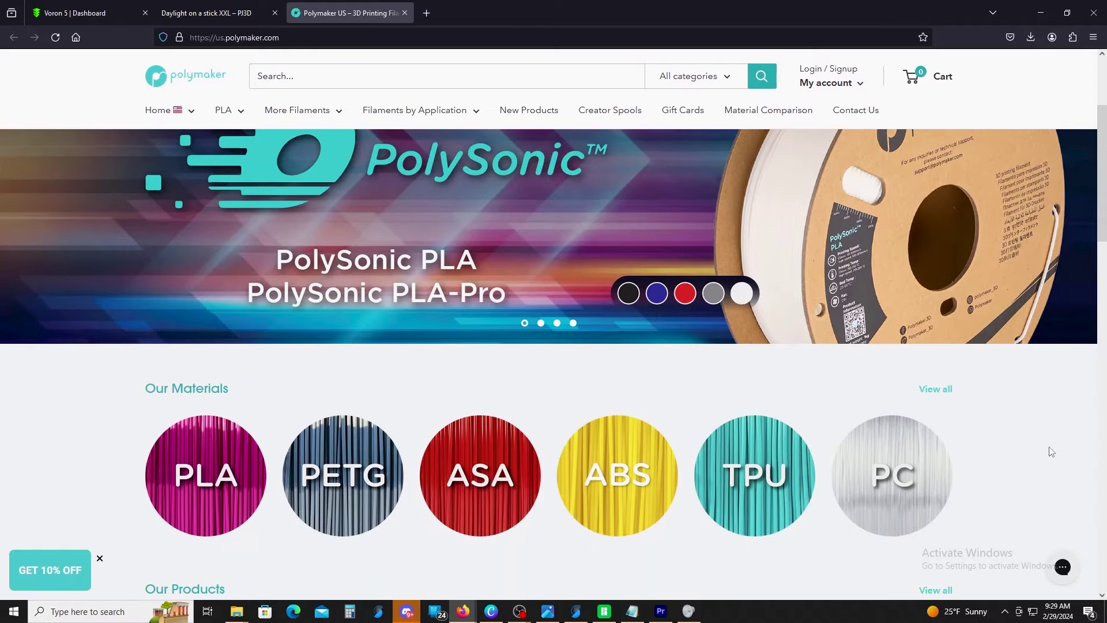
scroll(1049, 449, "down", 2)
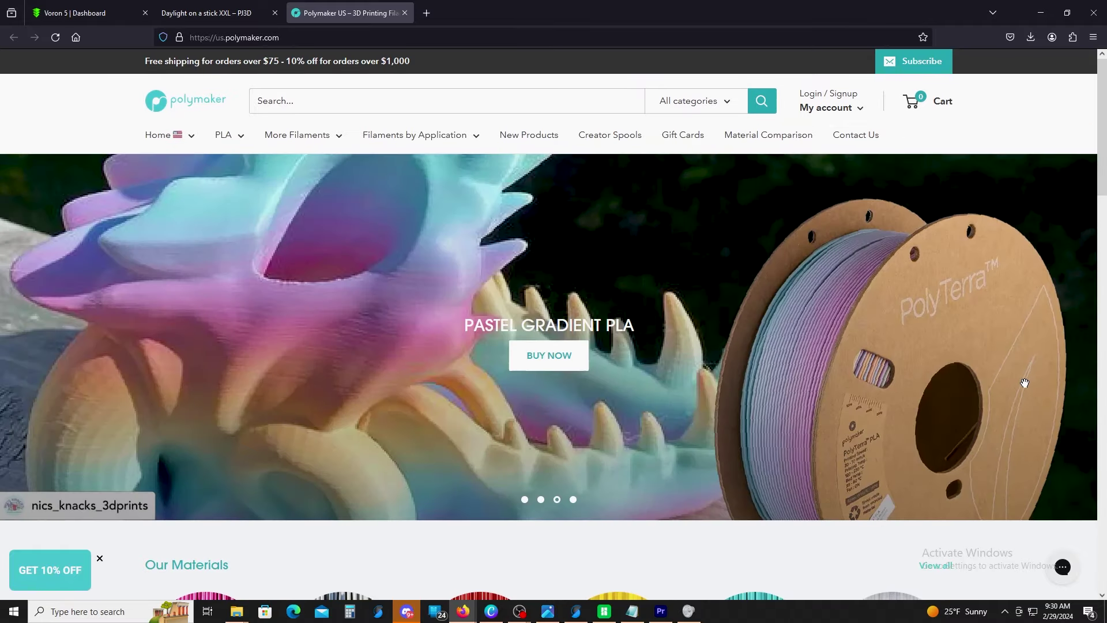
scroll(1022, 390, "down", 3)
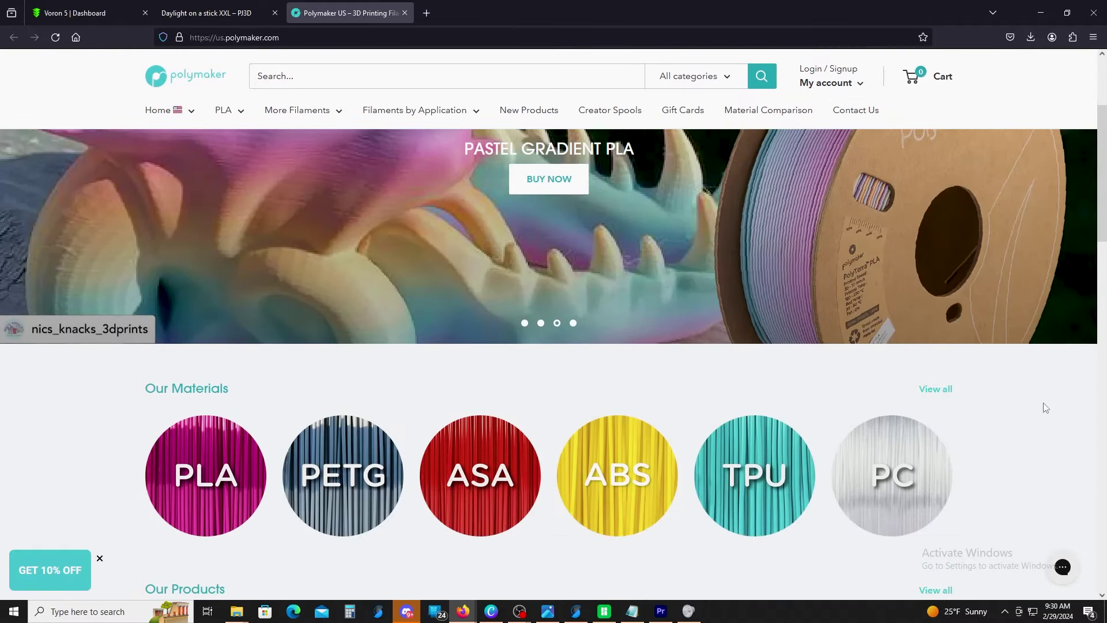
scroll(1026, 404, "down", 1)
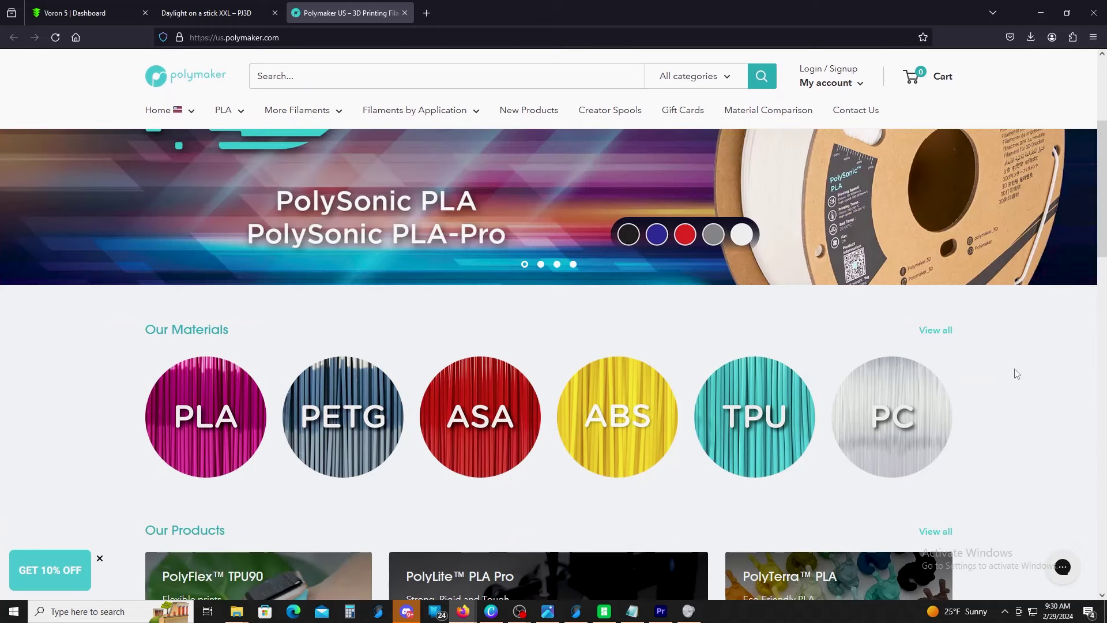
scroll(1027, 390, "up", 3)
scroll(1033, 393, "down", 2)
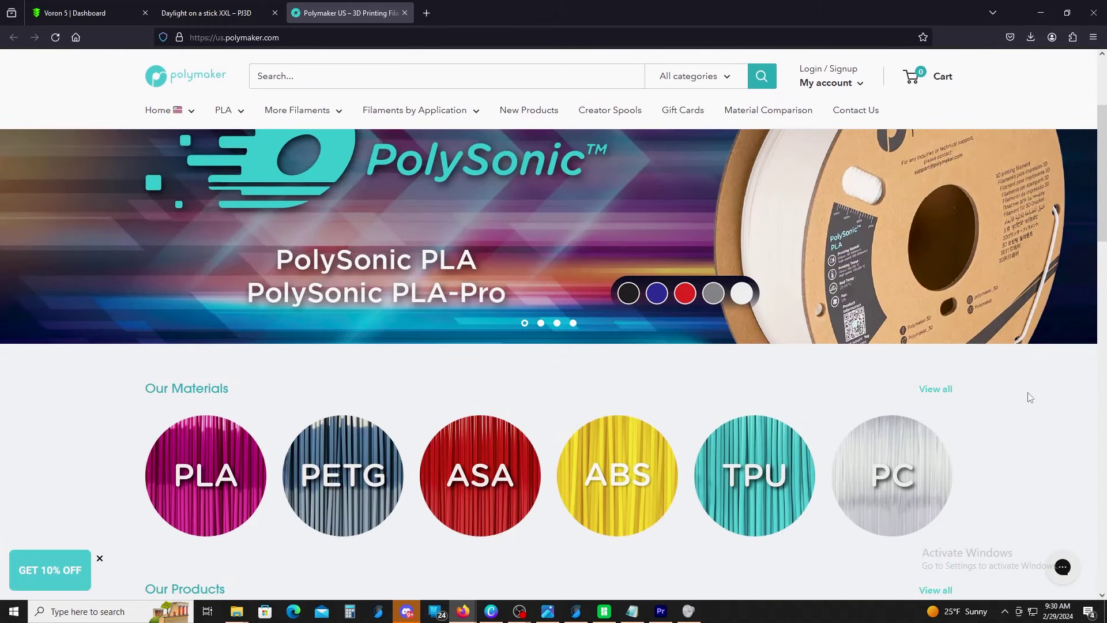
scroll(1047, 429, "down", 2)
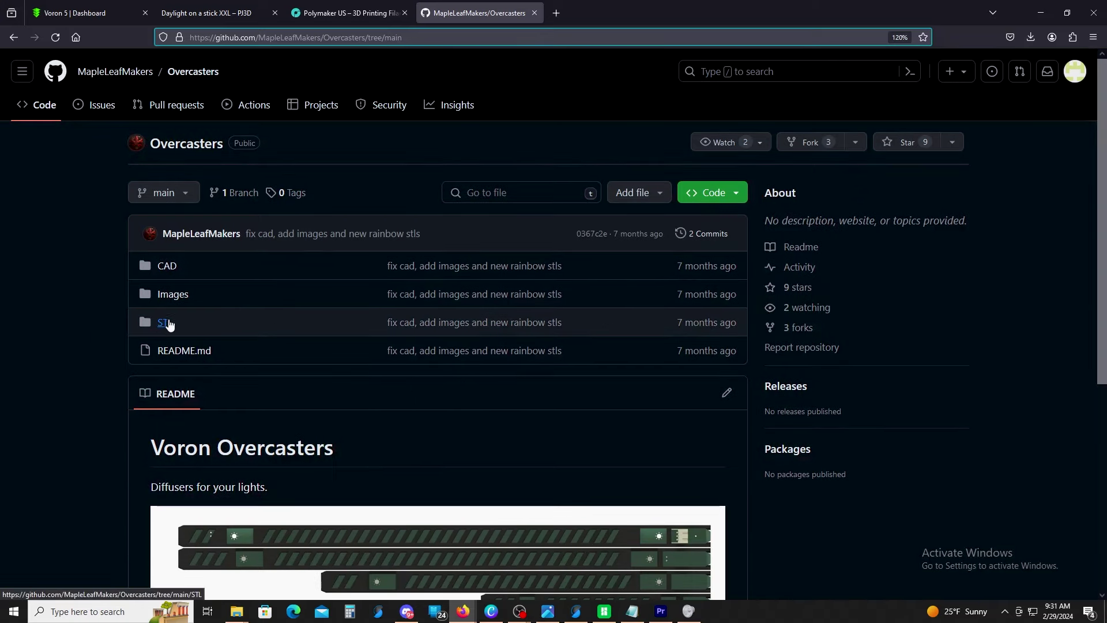
Skim the Overcasters README, then open the repository's STL folder.
scroll(150, 335, "down", 5)
scroll(84, 250, "up", 2)
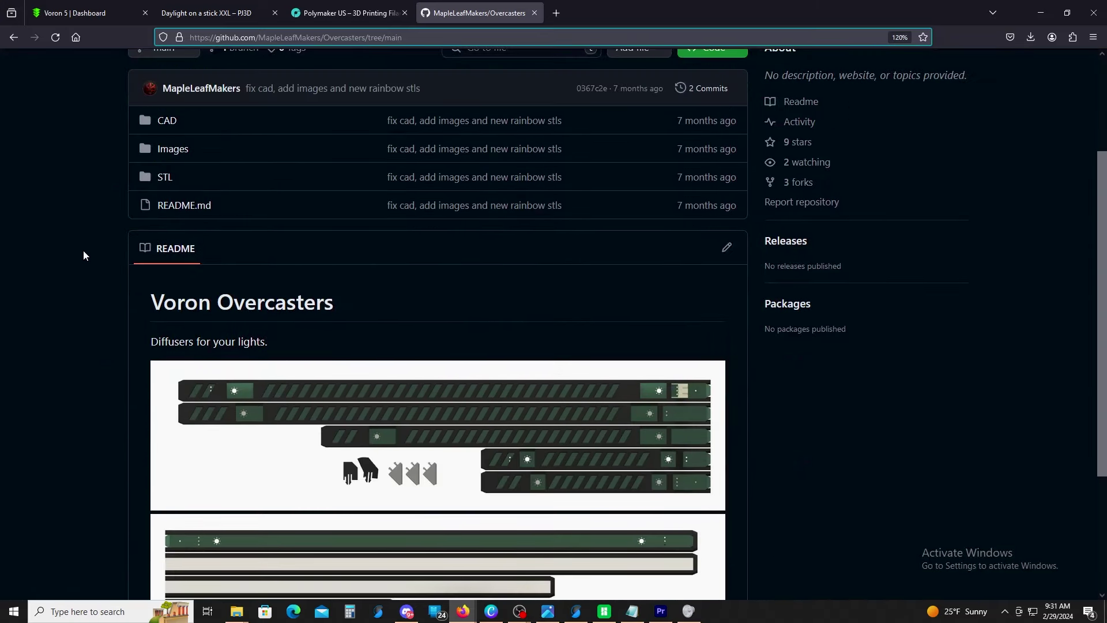
left_click(166, 177)
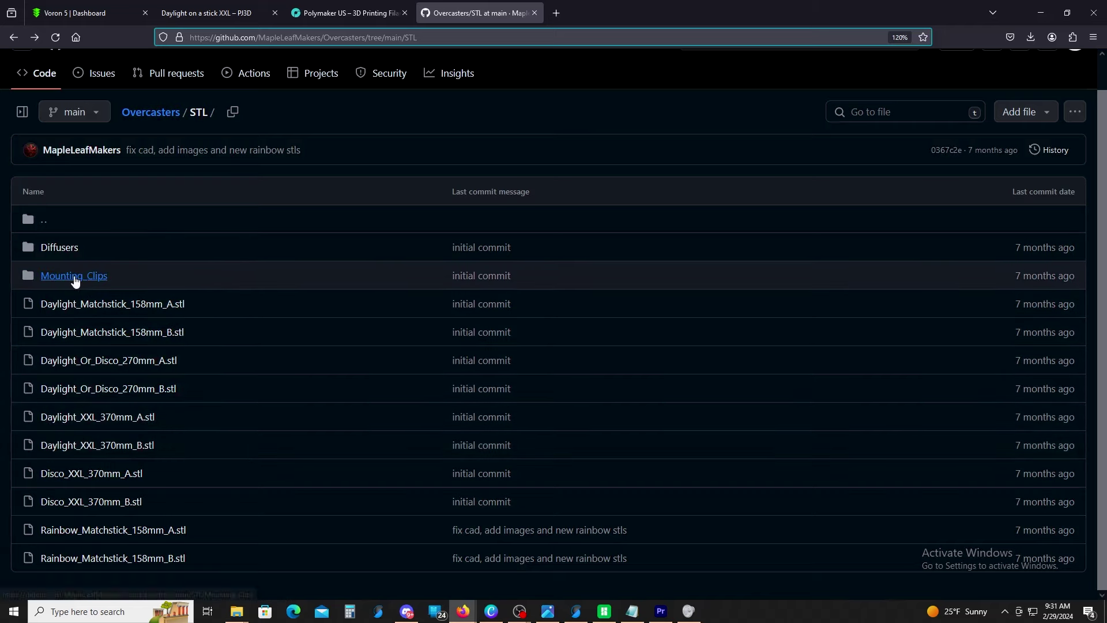
Check the Mounting_Clips folder's 1515 and 2020 mounts, then return to STL and open Diffusers.
left_click(74, 277)
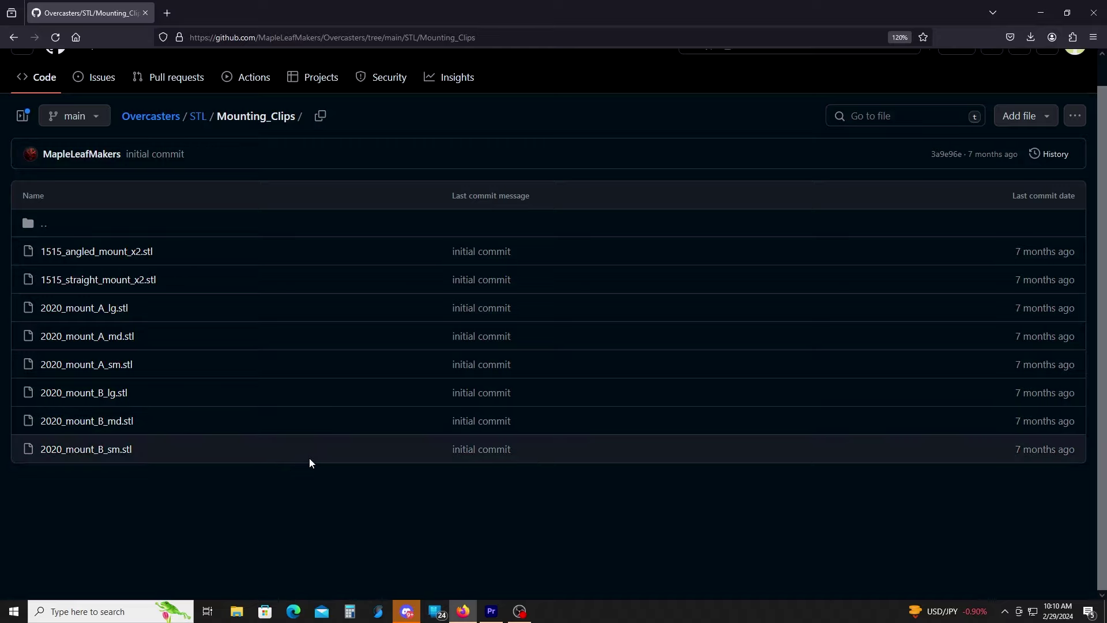
left_click(198, 117)
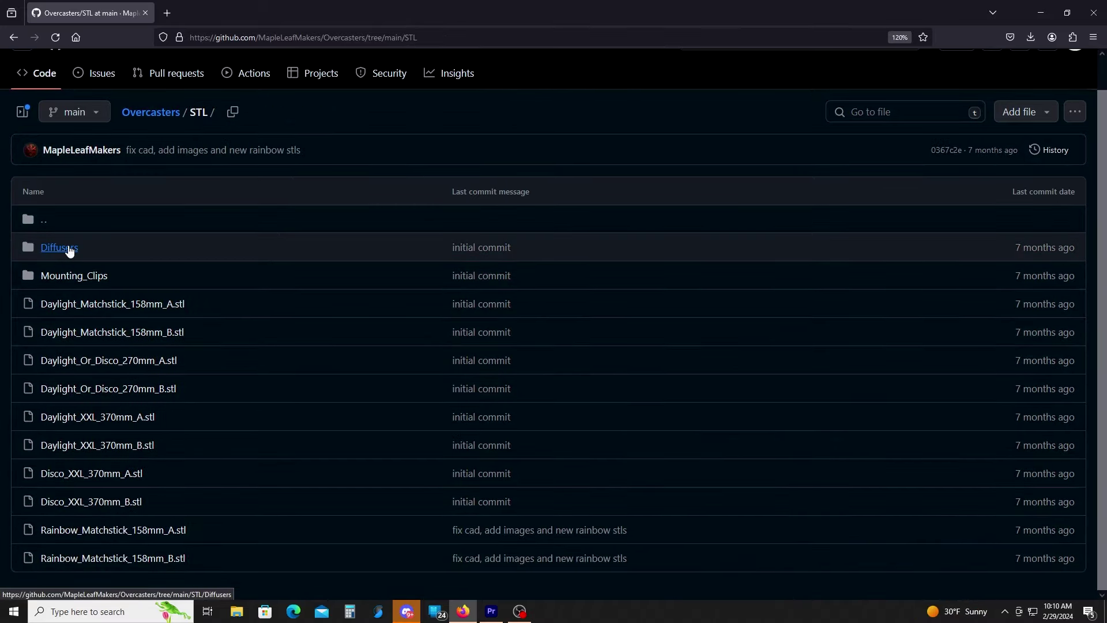
left_click(68, 248)
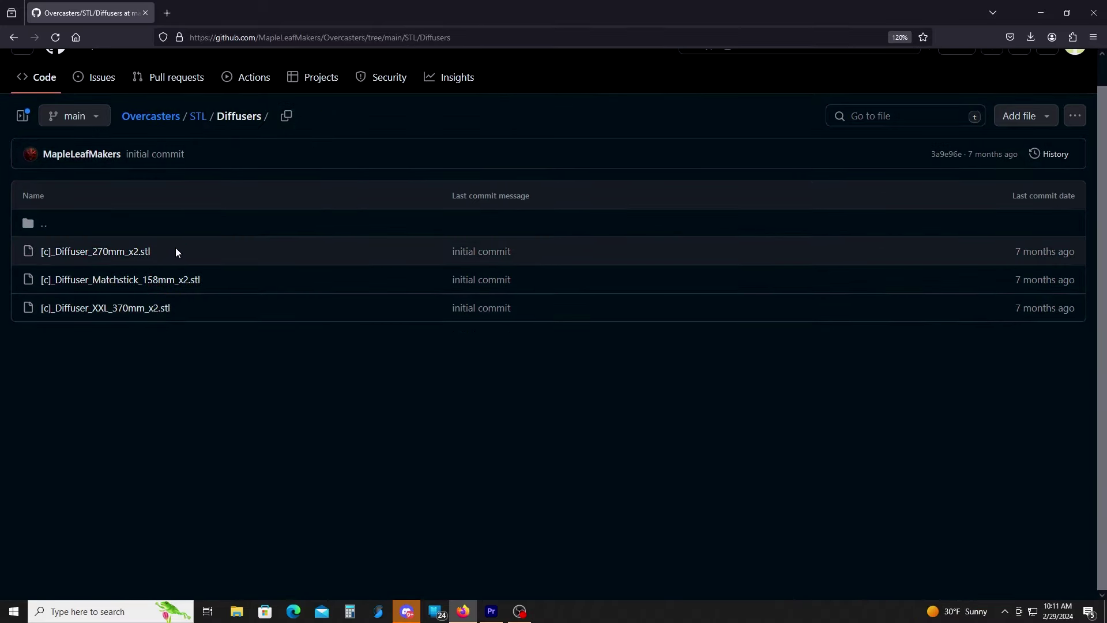
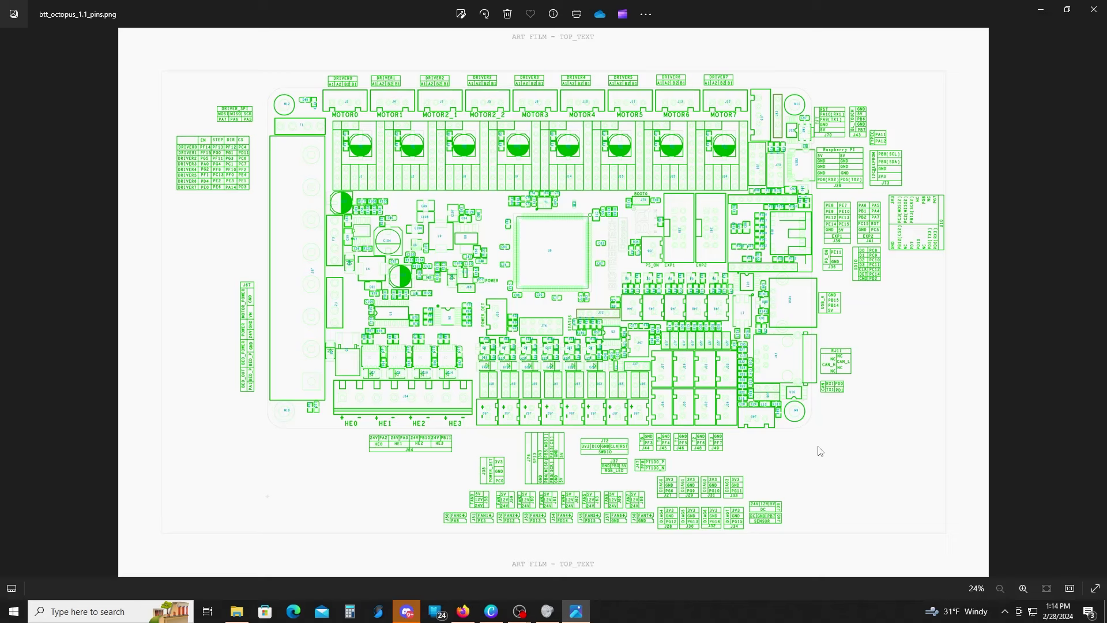
Browse the controller board's pin diagram to locate the fan connector pins.
scroll(562, 476, "up", 3)
scroll(562, 476, "up", 4)
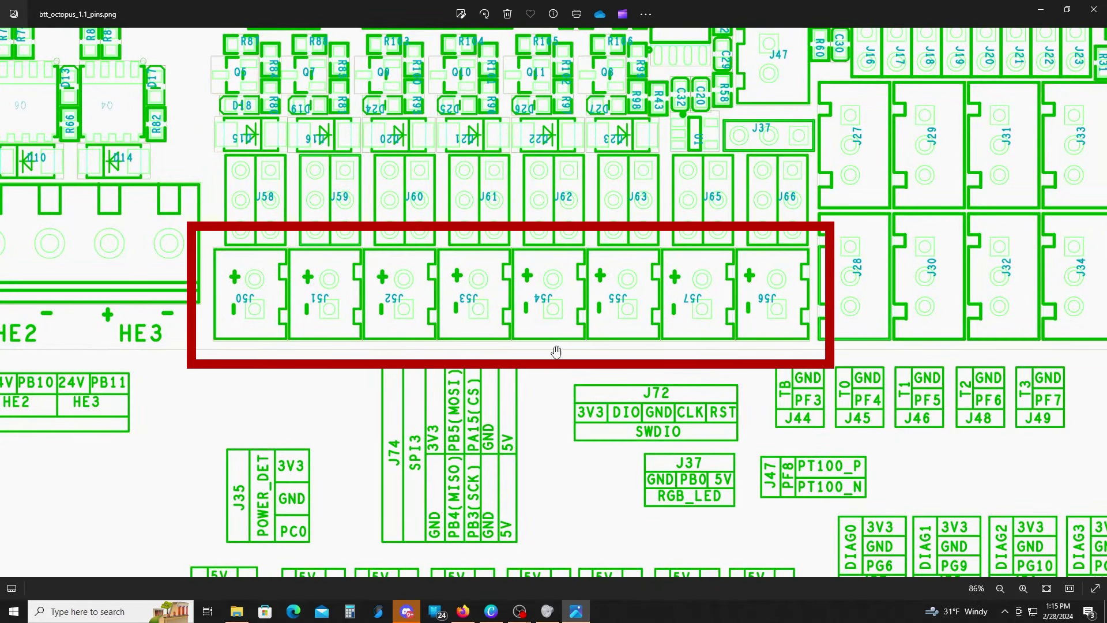
scroll(218, 389, "down", 2)
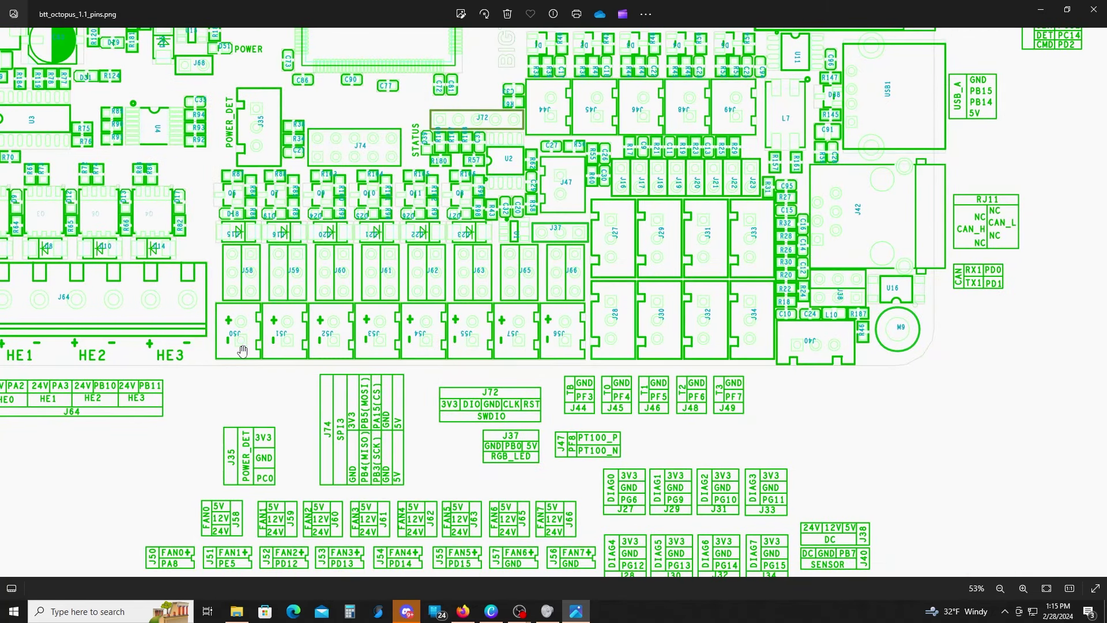
scroll(233, 360, "up", 2)
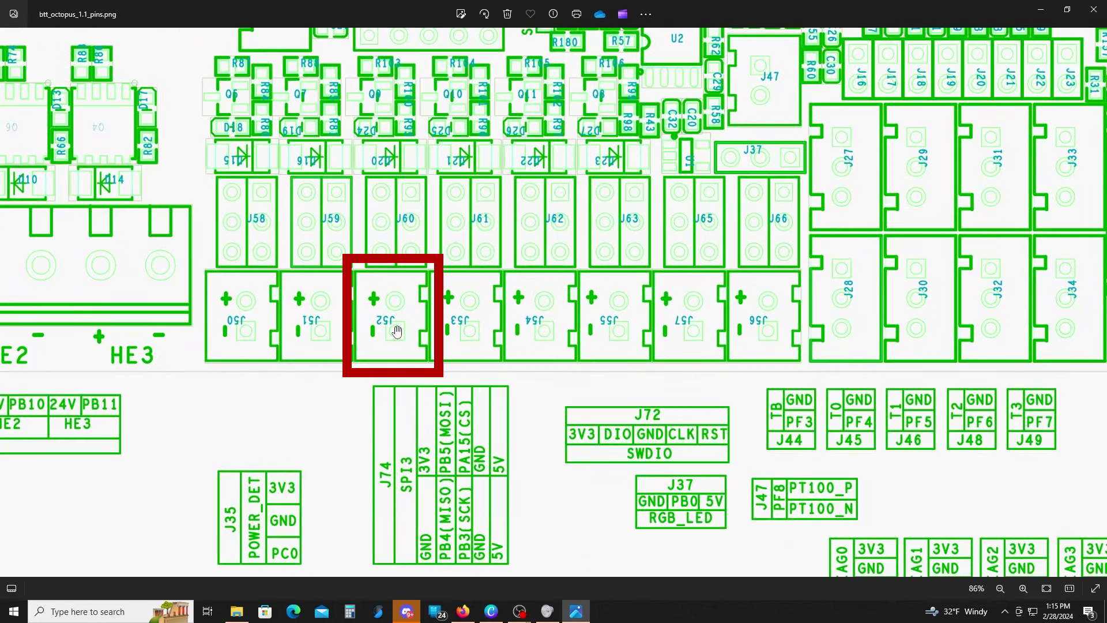
scroll(396, 332, "down", 1)
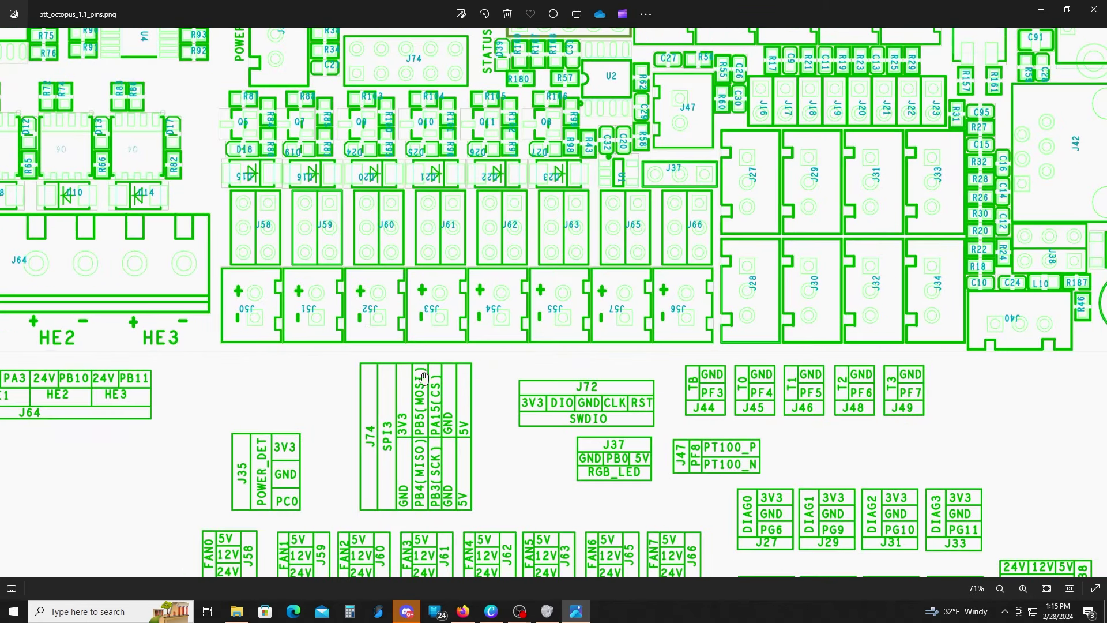
left_click_drag(490, 469, 546, 366)
scroll(236, 526, "up", 1)
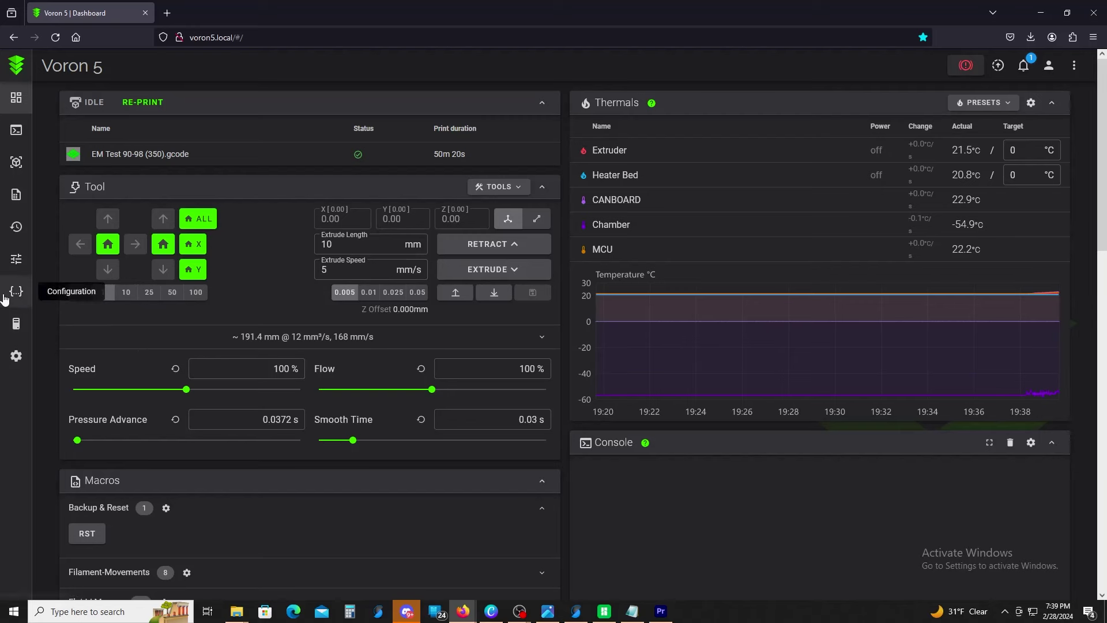
Open printer.cfg in the editor and add a blank line under LED CASE LIGHTING.
left_click(6, 295)
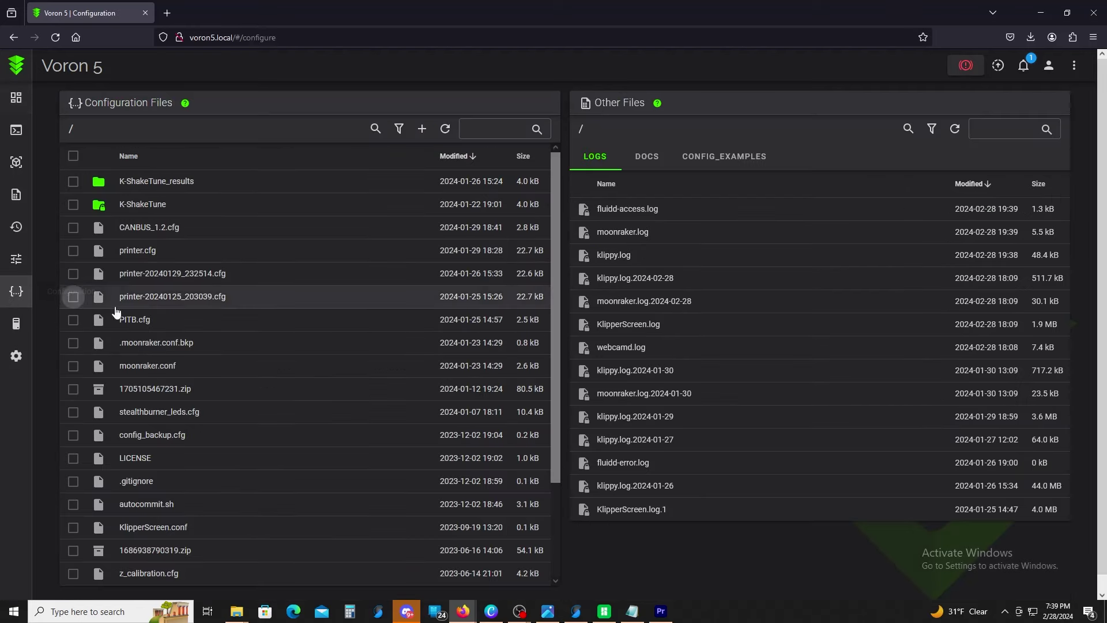
left_click(173, 255)
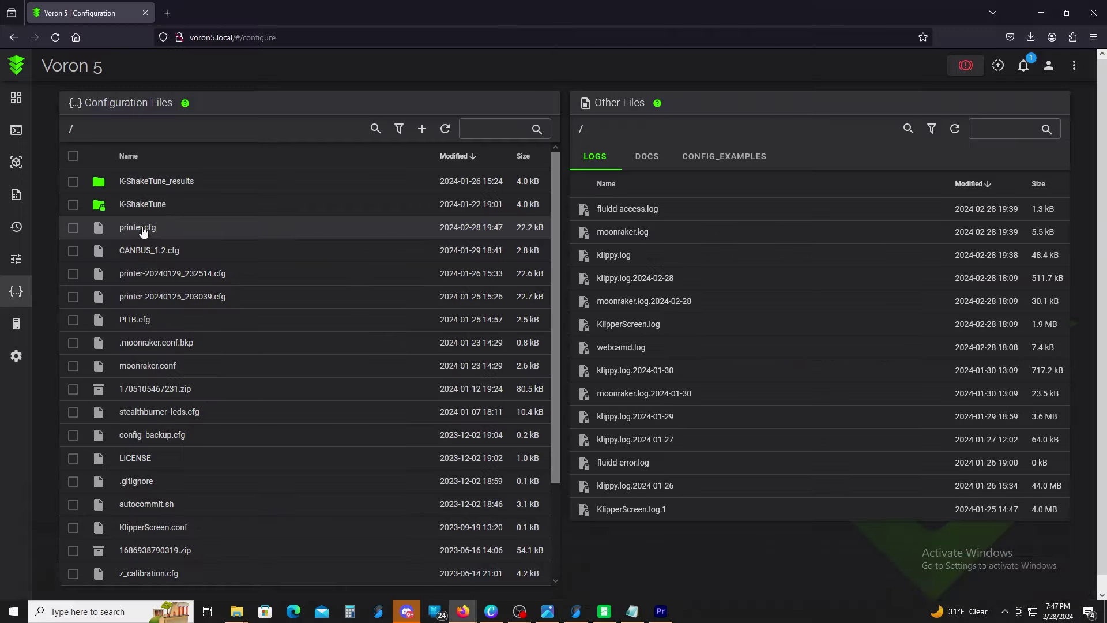
left_click(202, 237)
scroll(565, 346, "up", 3)
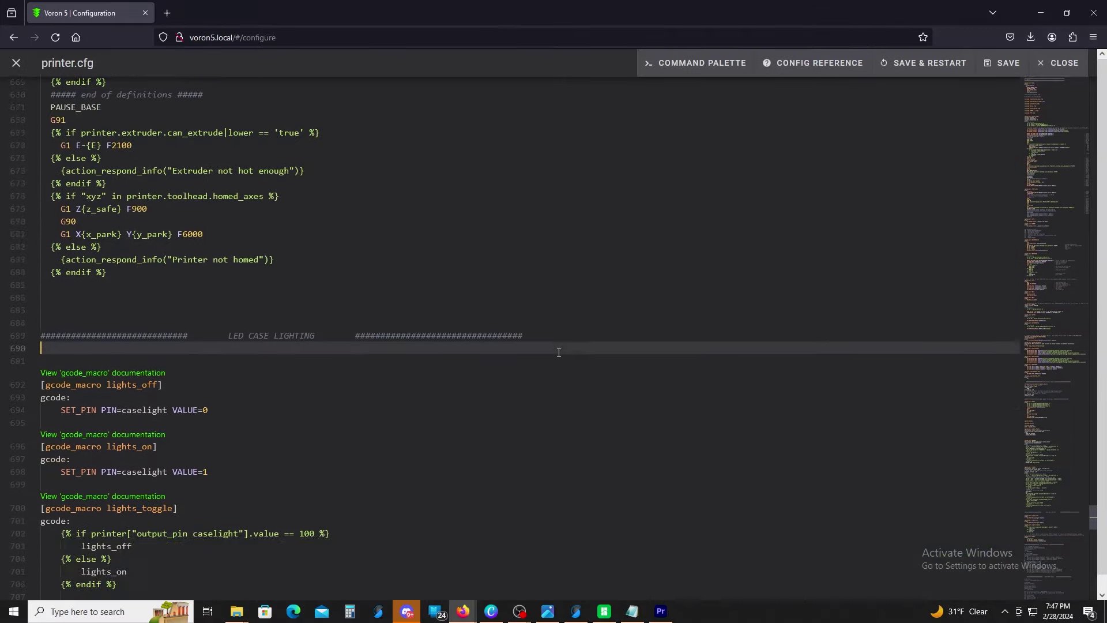
scroll(264, 328, "down", 1)
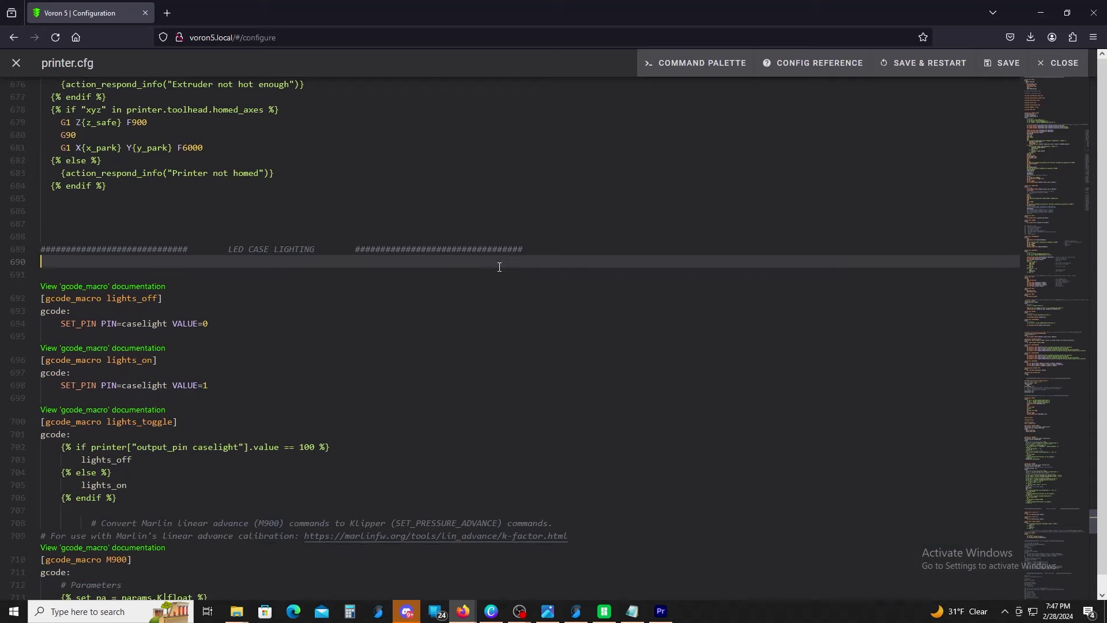
key("Return")
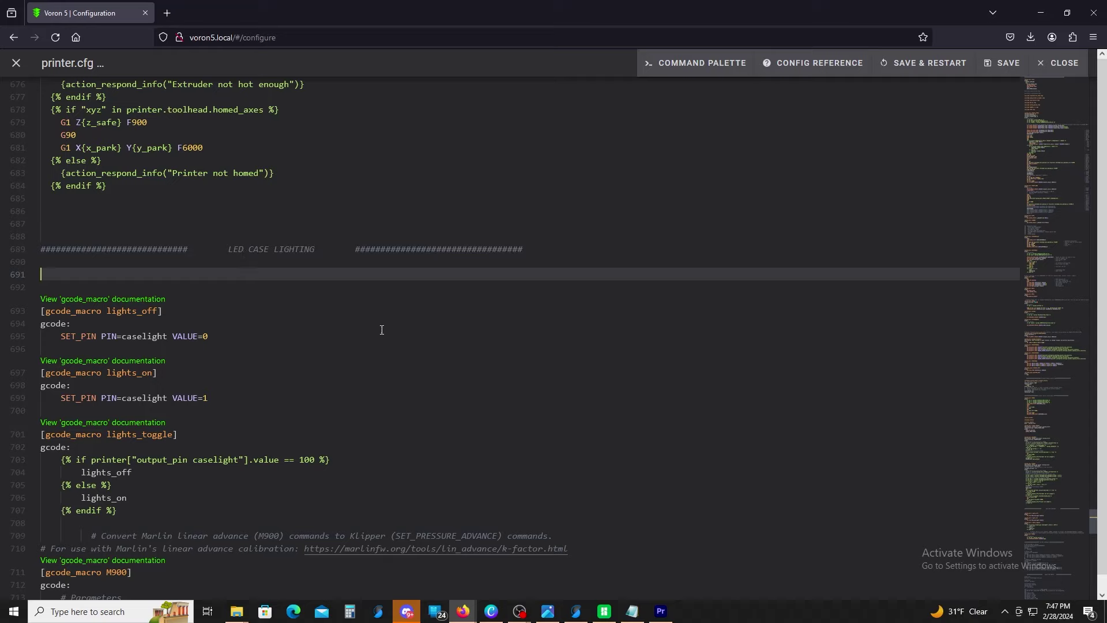
Paste the six-line output_pin Chamber_Light block and check its name and PD12 pin.
type("[output_pin Chamber_Light] pin: PD12 pwm:true shutdown_value: 0 value:1 cycle_time: 0.01")
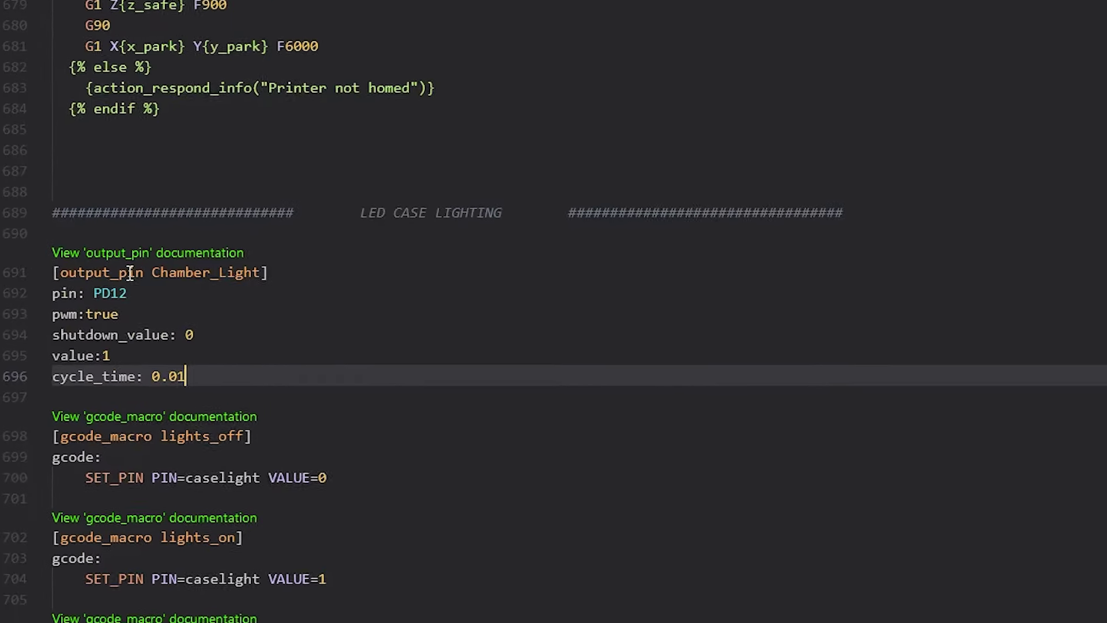
left_click(149, 275)
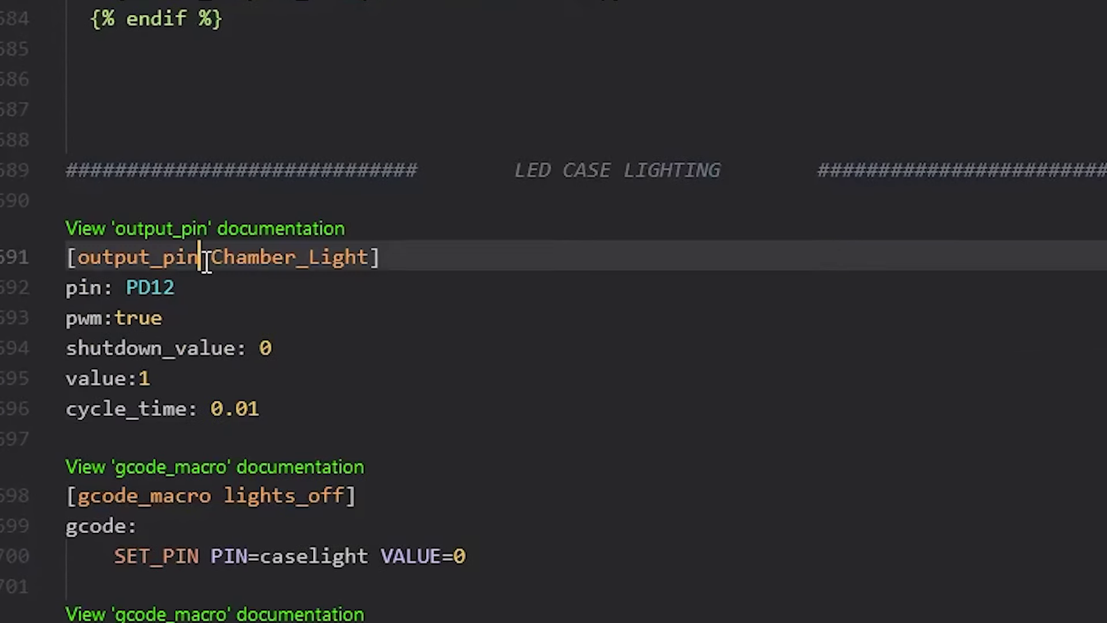
left_click(245, 268)
left_click_drag(218, 258, 371, 259)
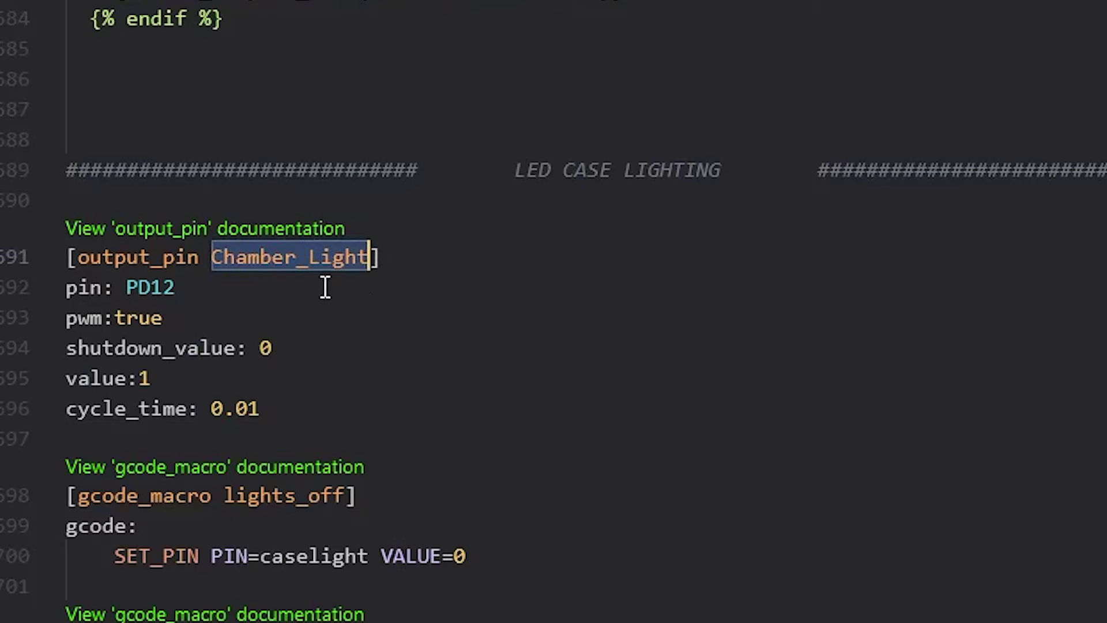
left_click(306, 257)
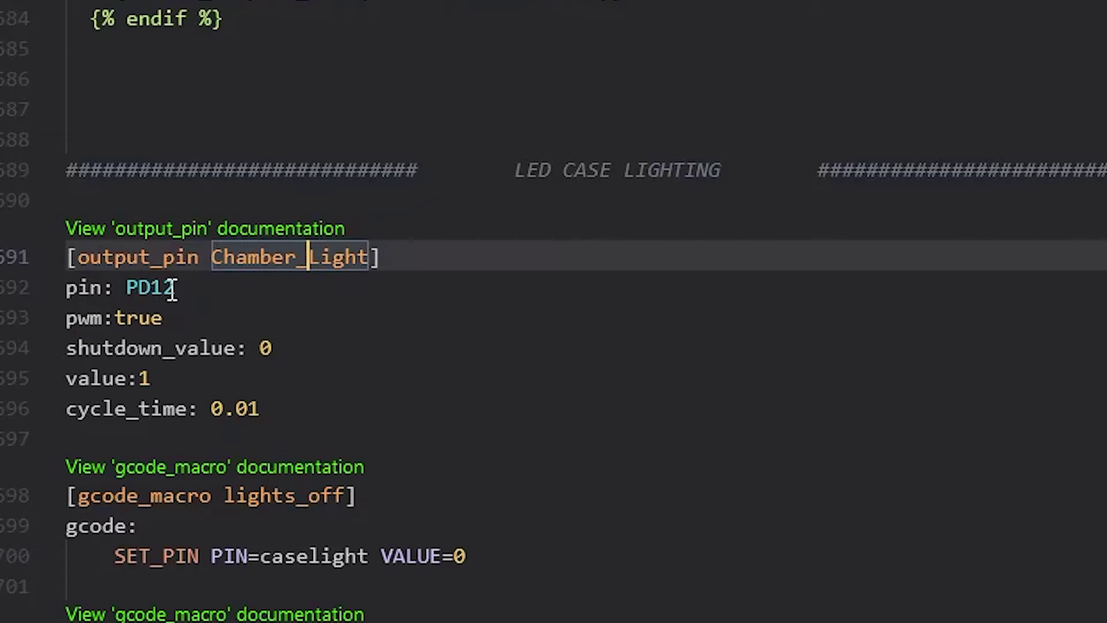
left_click_drag(175, 287, 126, 286)
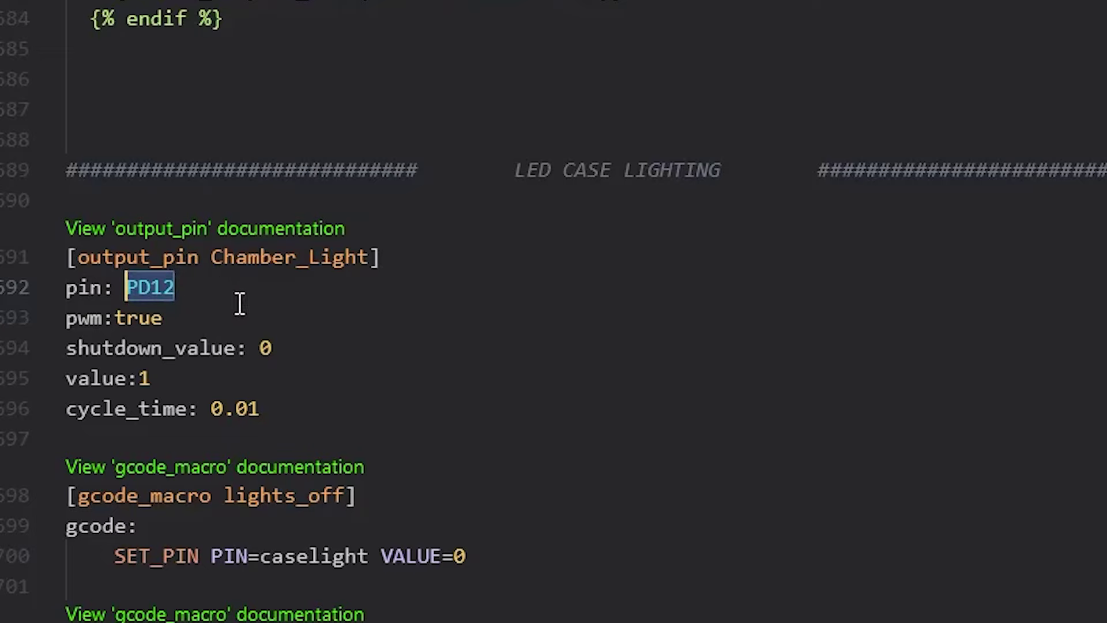
left_click_drag(288, 420, 82, 265)
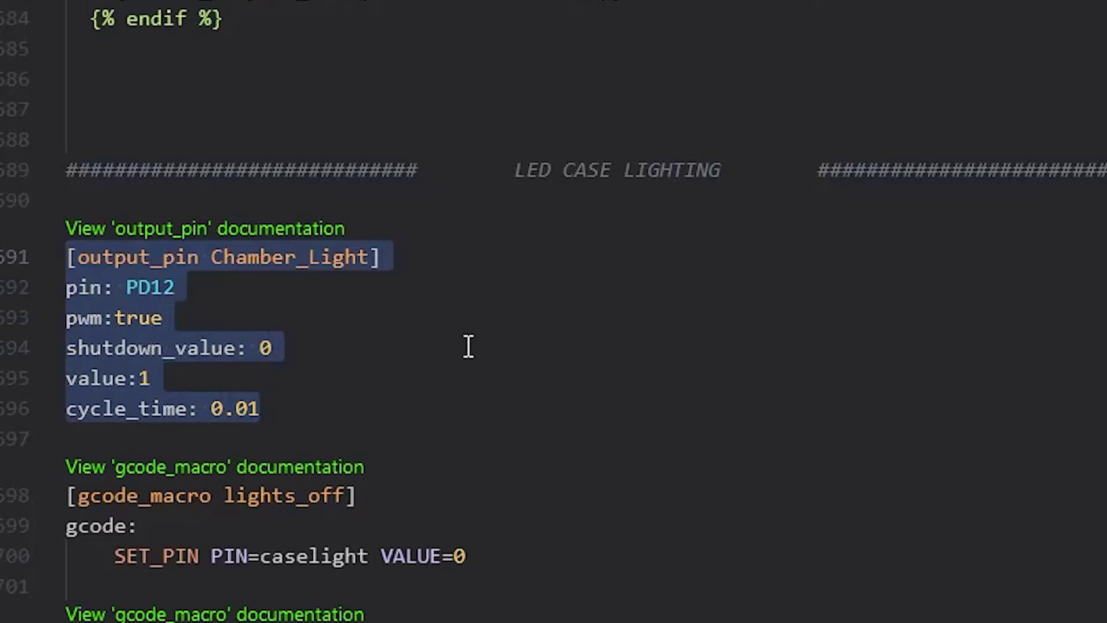
left_click(748, 351)
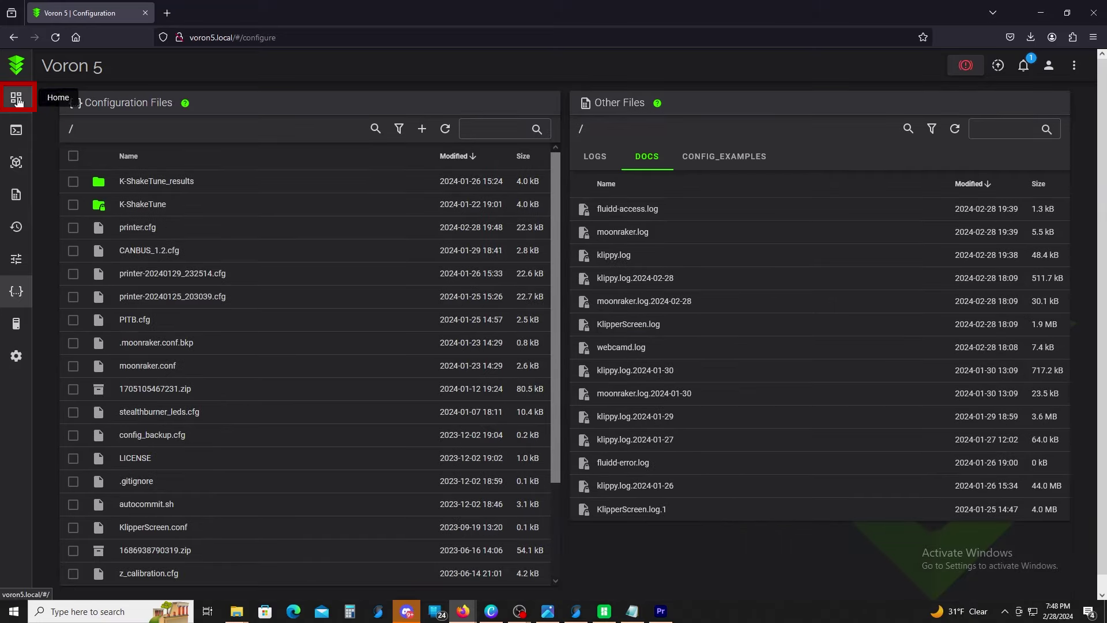
Find Chamber Light under Fans & Outputs and test it at 0.83, 1 and about half.
left_click(16, 98)
scroll(350, 479, "down", 10)
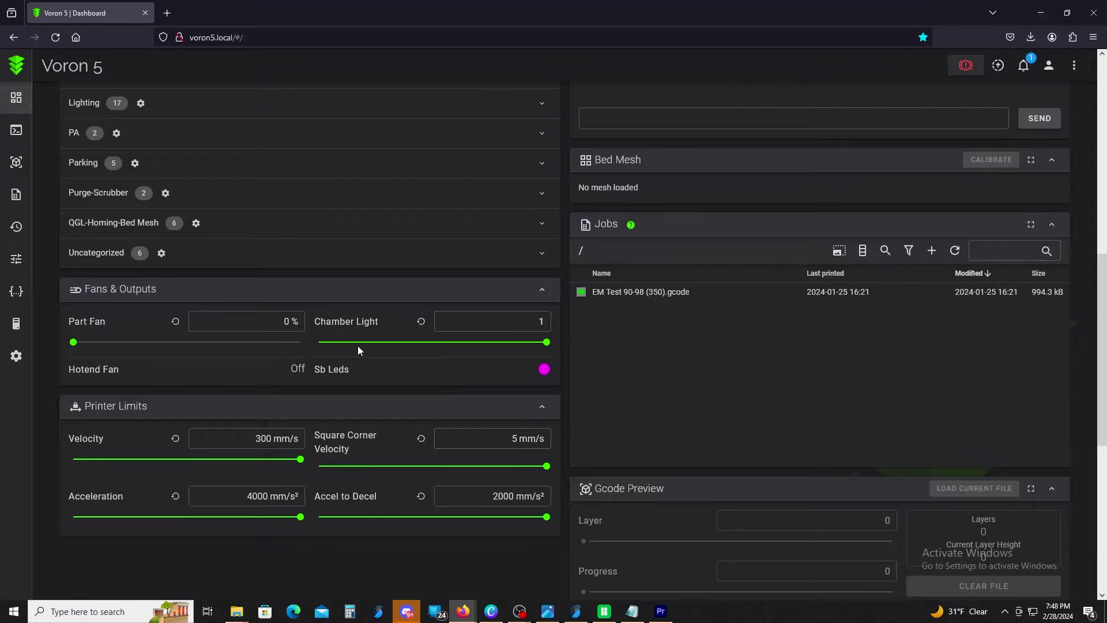
left_click_drag(379, 321, 299, 323)
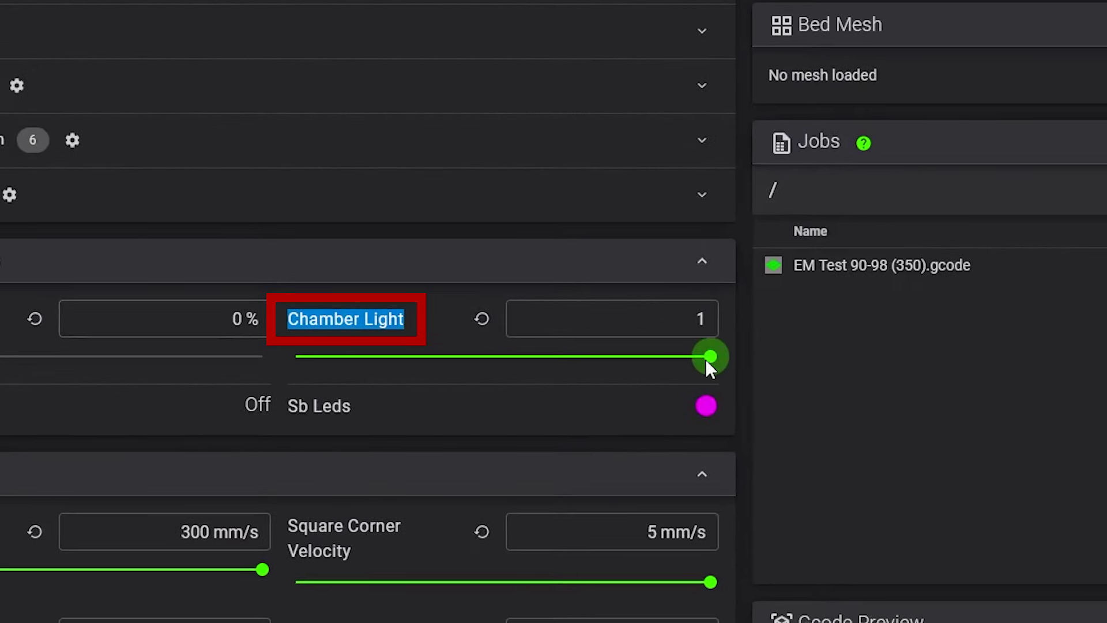
mouse_move(706, 360)
left_mouse_down()
mouse_move(408, 379)
mouse_move(383, 380)
mouse_move(698, 364)
mouse_move(294, 369)
mouse_move(715, 373)
left_mouse_up()
left_click(413, 321)
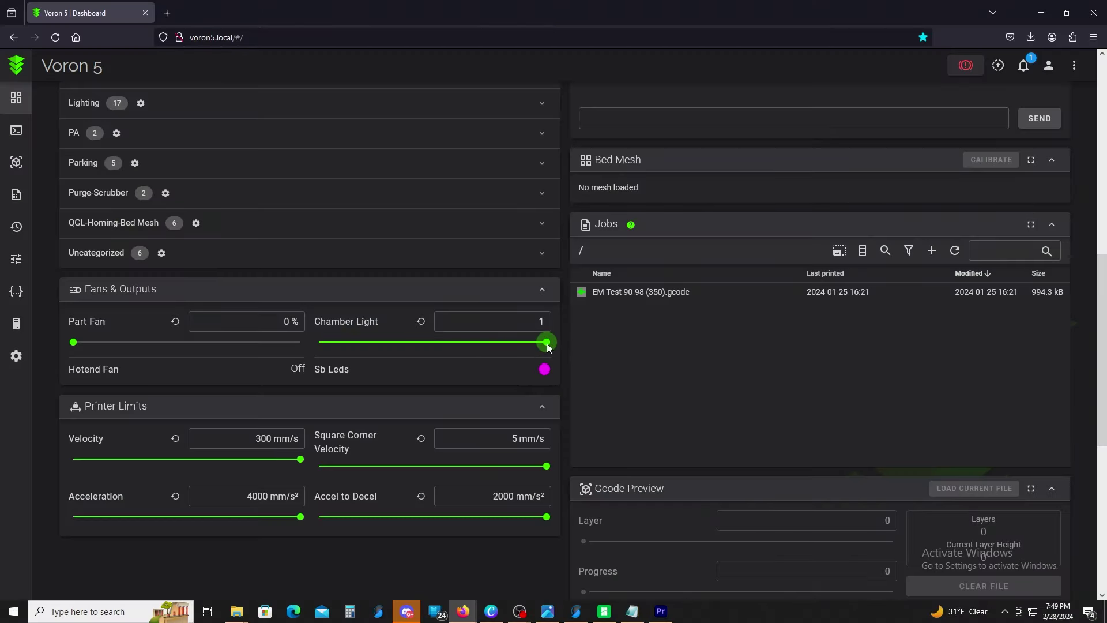
left_click_drag(547, 343, 441, 354)
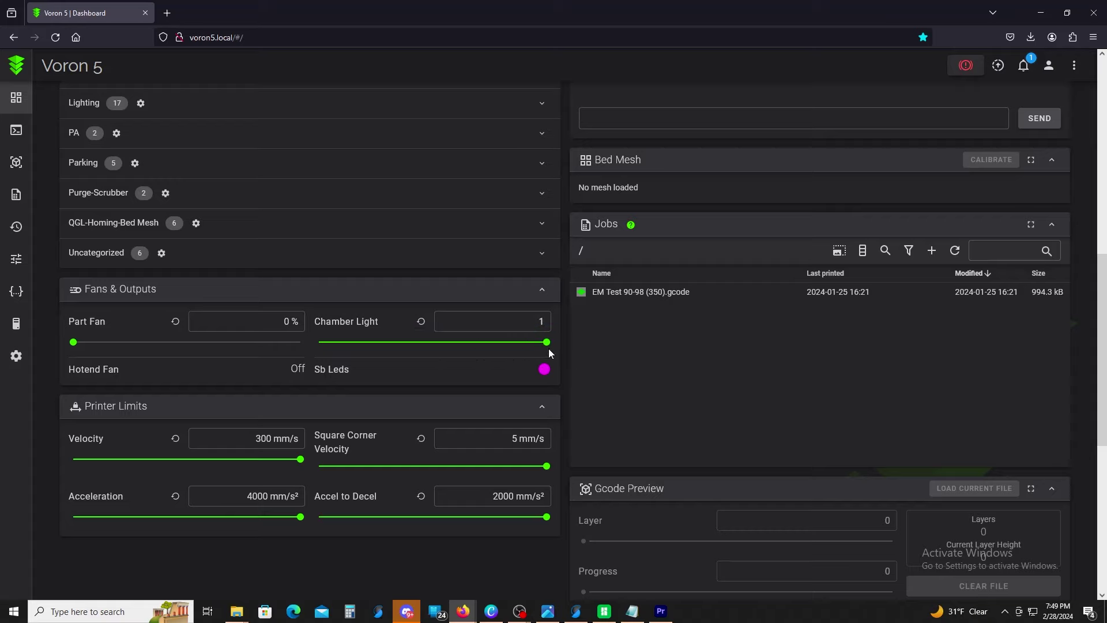